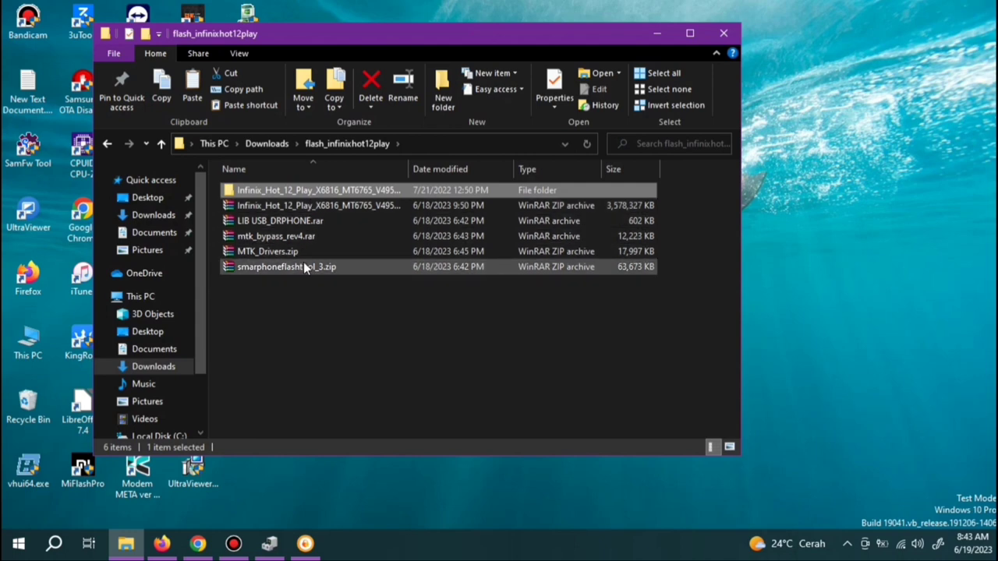
# - Extract MTK_Drivers.zip into the flash_infinixhot12play folder and select the extracted MTK-v1.0.14.exe
pyautogui.click(261, 252)
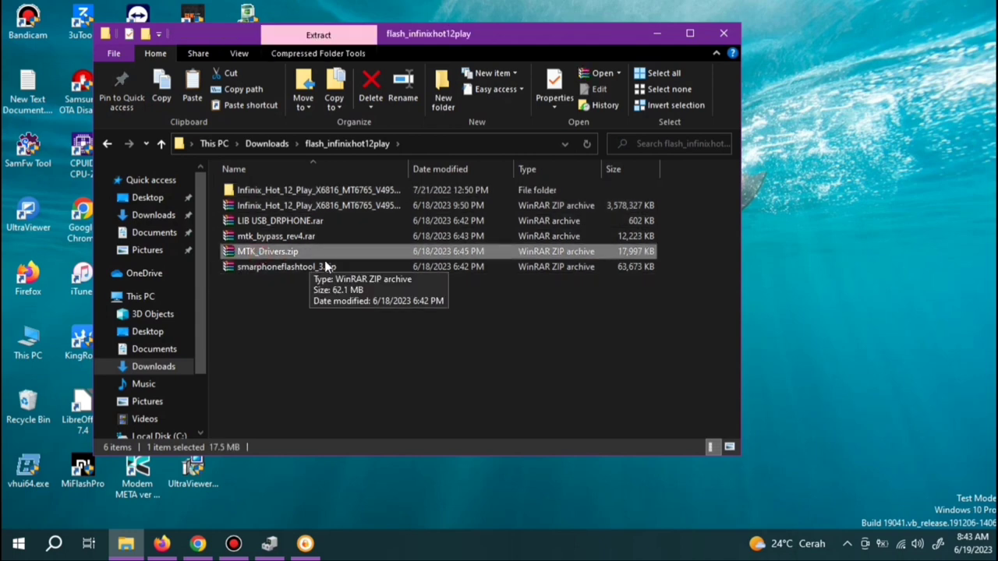
pyautogui.rightClick(267, 254)
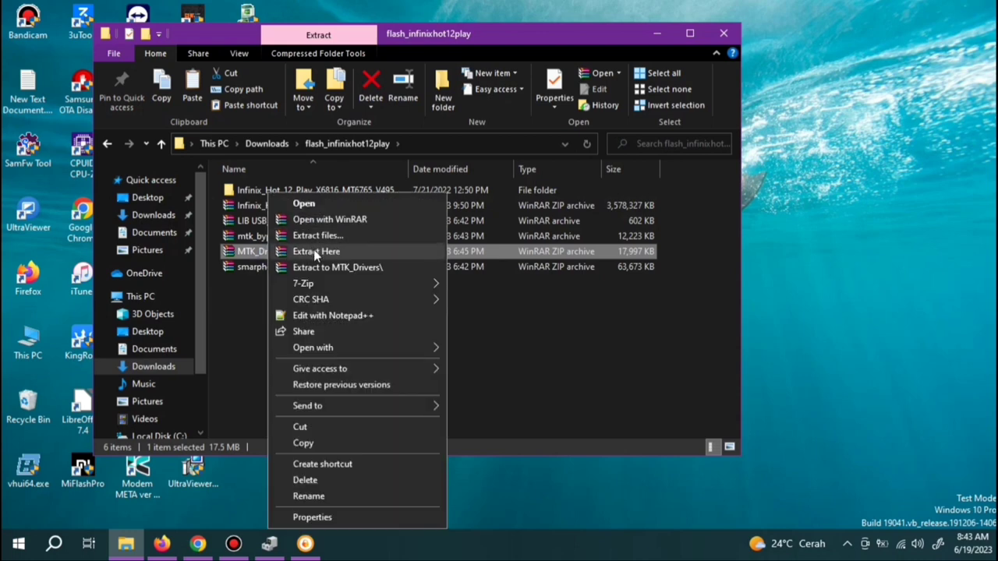
pyautogui.click(315, 251)
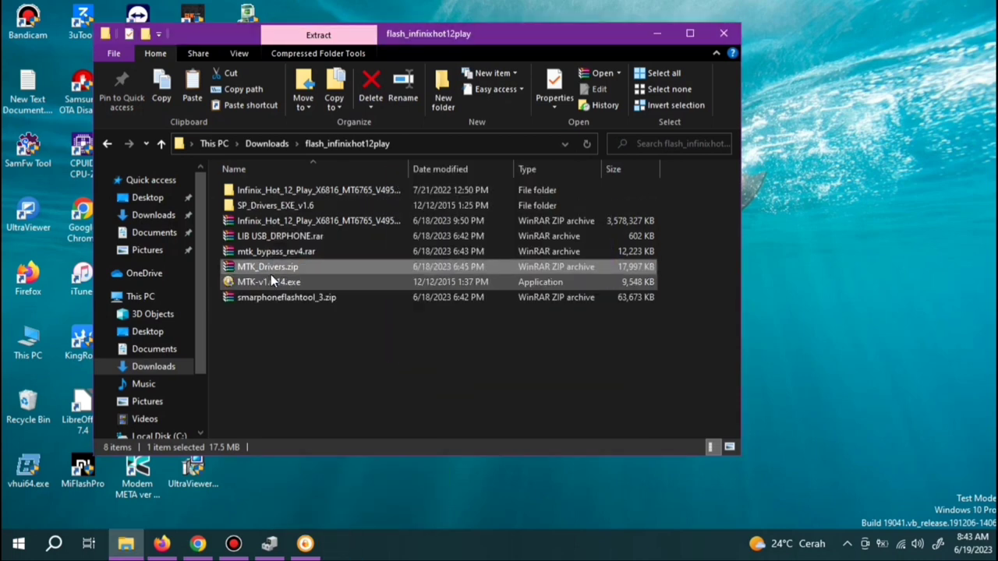
pyautogui.click(272, 283)
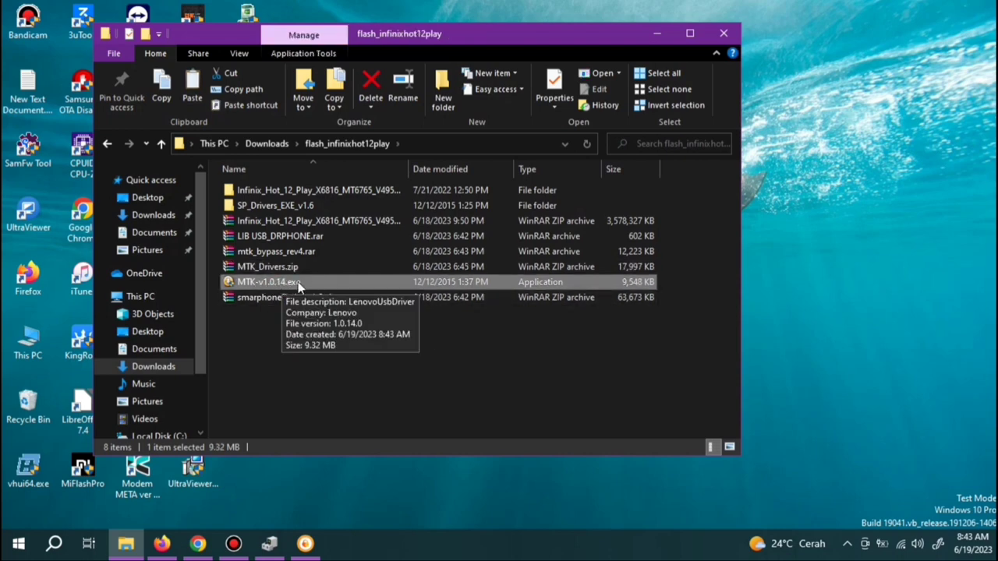
# - Extract LIB USB_DRPHONE.rar into the same folder and select the extracted libusb-win32-devel-filter-1.2.6.0.exe
pyautogui.click(268, 236)
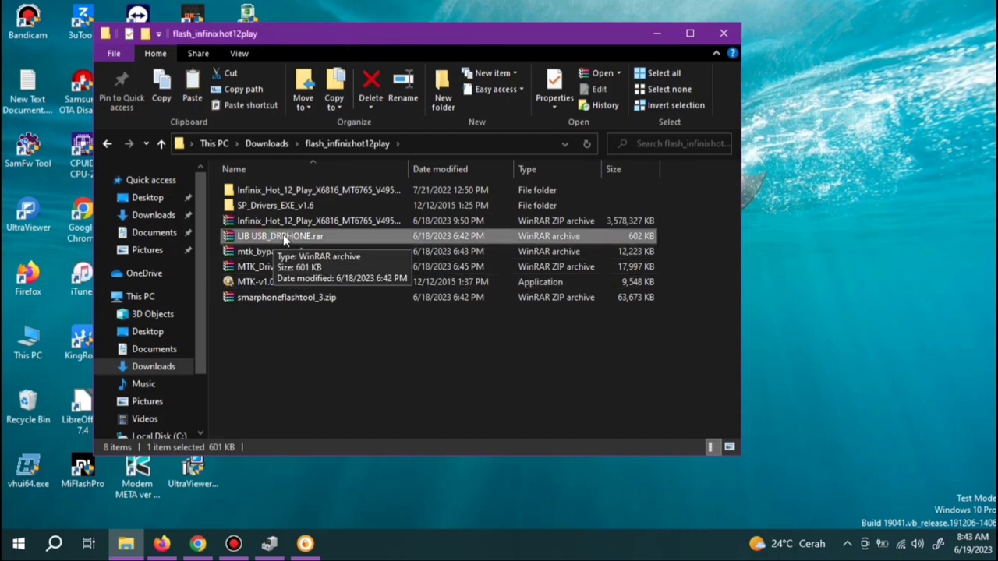
pyautogui.rightClick(274, 236)
pyautogui.click(321, 254)
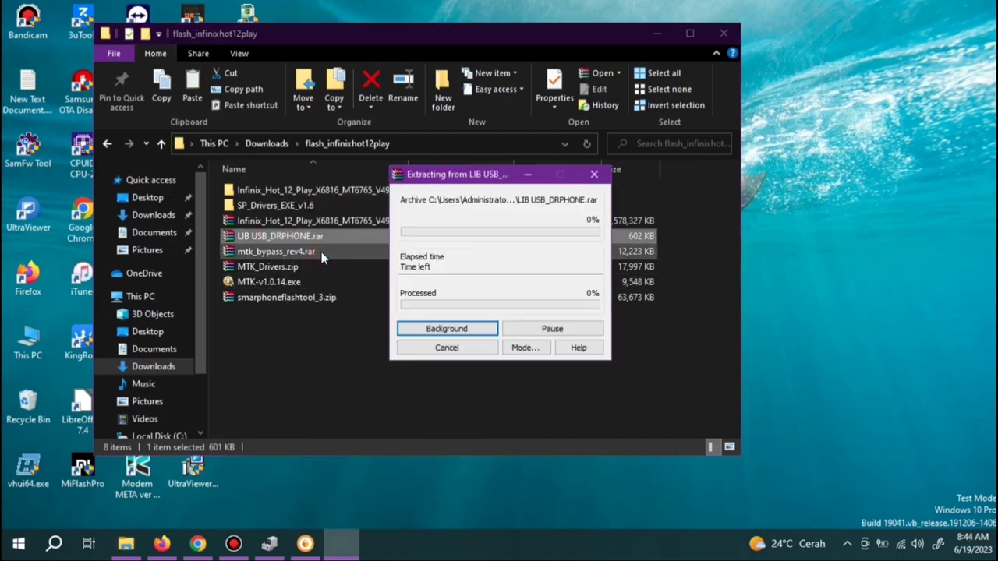
pyautogui.click(319, 252)
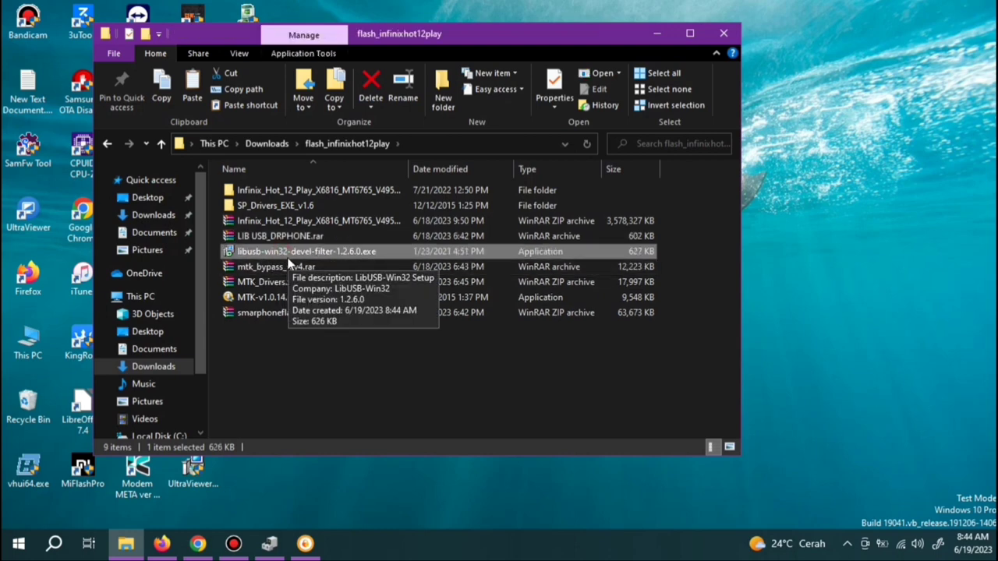
# - Extract the mtk_bypass_rev4.rar and smarphoneflashtool_3.zip archives into the current folder
pyautogui.click(251, 270)
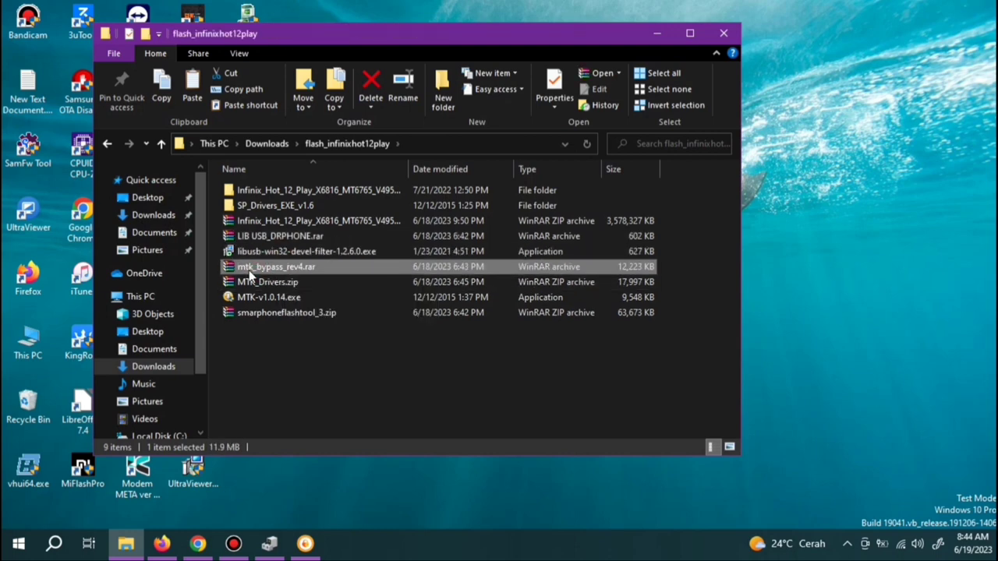
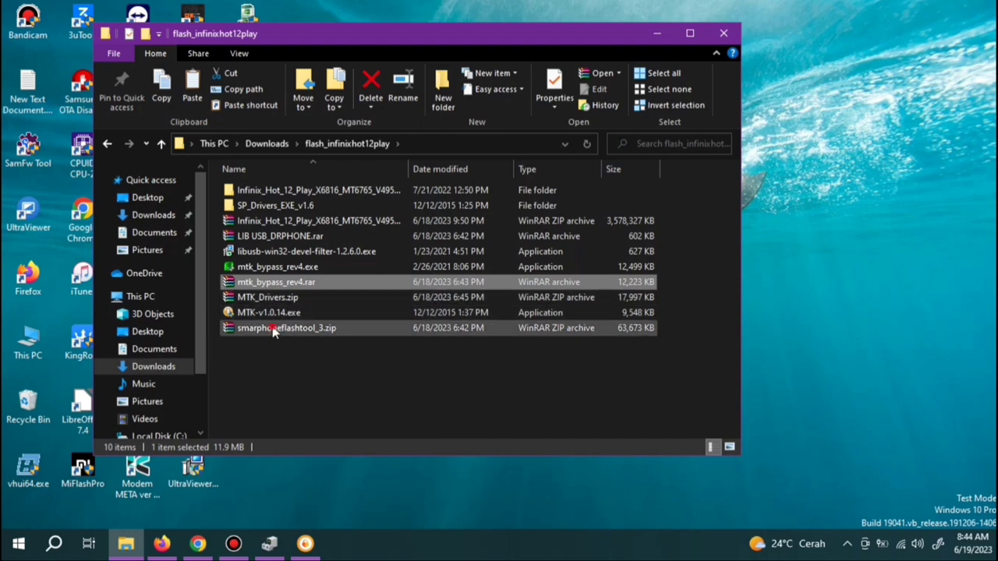
pyautogui.click(275, 332)
pyautogui.rightClick(274, 332)
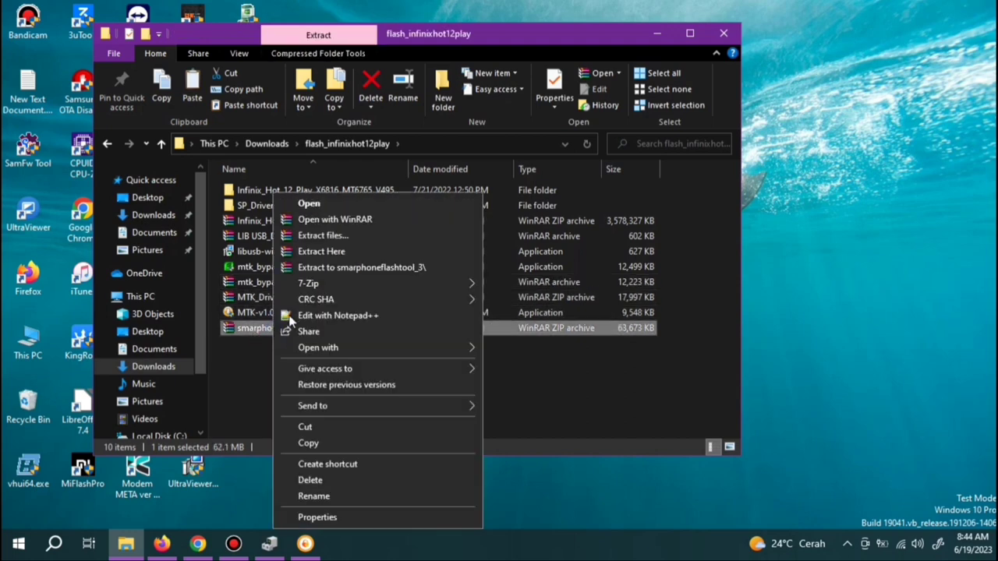
pyautogui.click(325, 253)
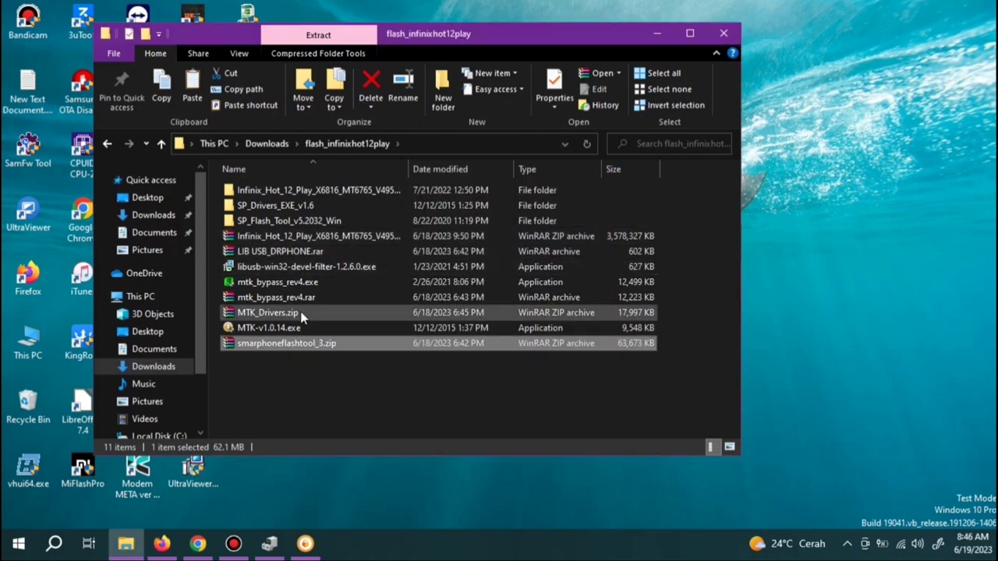
# - Launch flash_tool.exe from the SP_Flash_Tool_v5.2032_Win folder and move its window fully into view
pyautogui.click(334, 222)
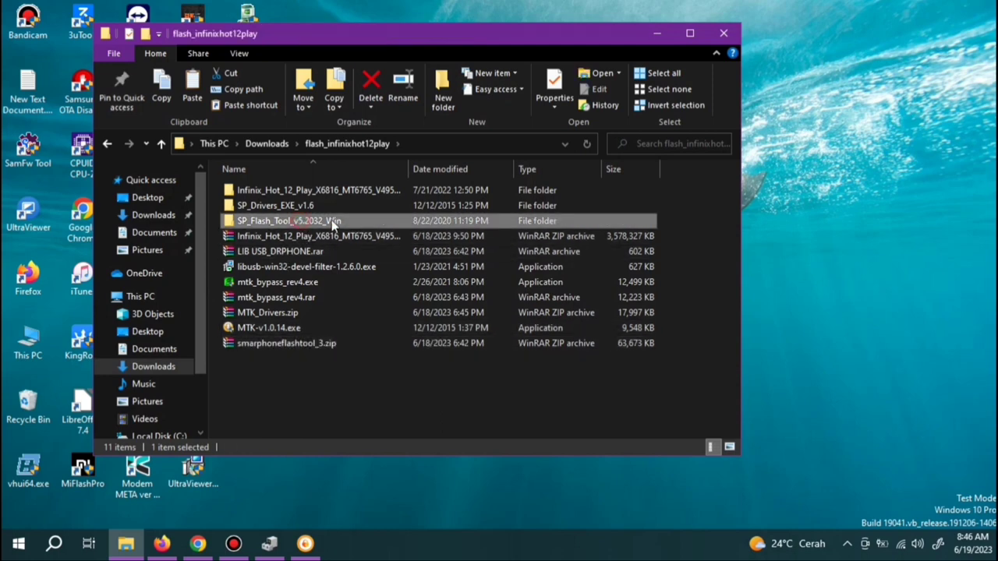
pyautogui.doubleClick(283, 221)
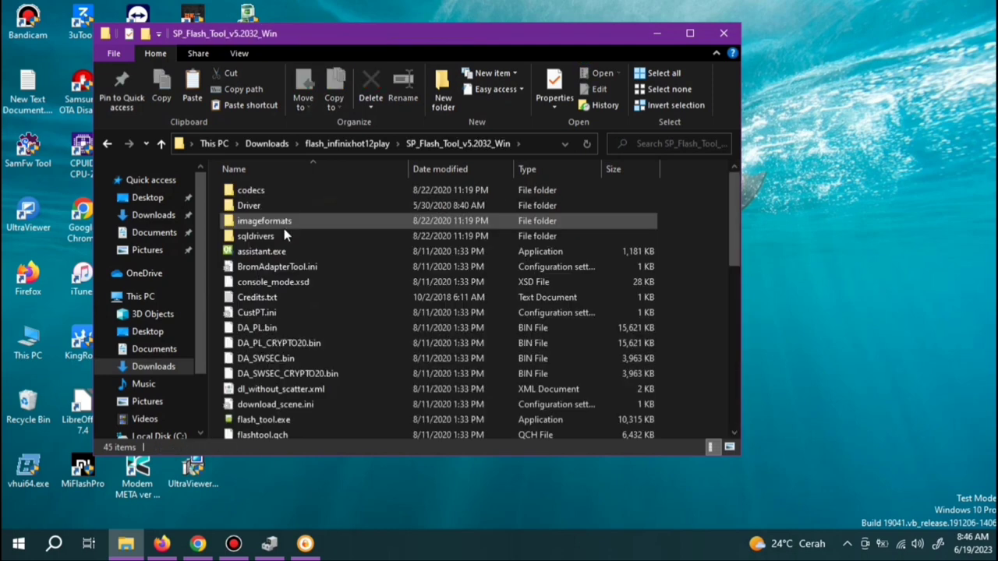
pyautogui.scroll(-2, 271, 405)
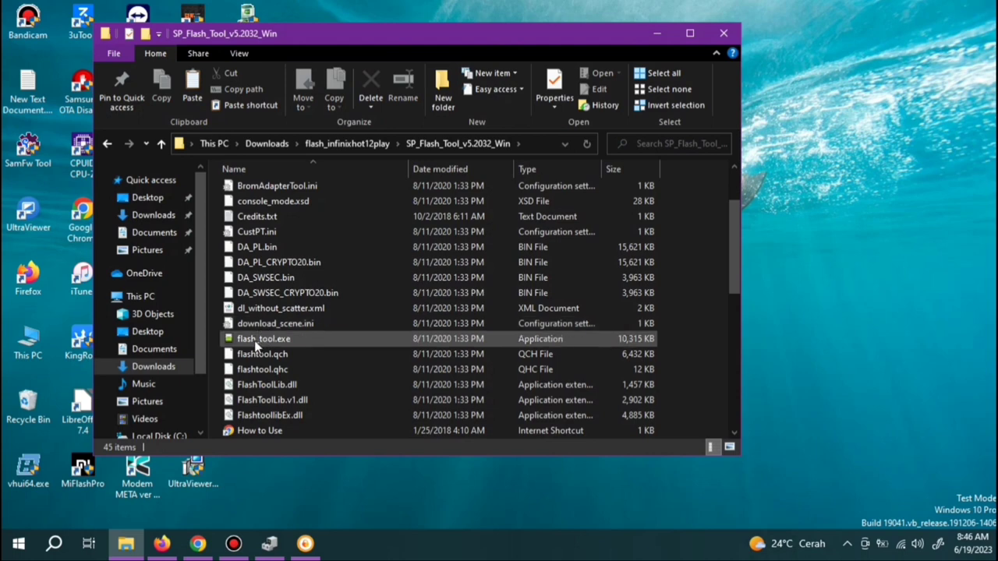
pyautogui.click(285, 341)
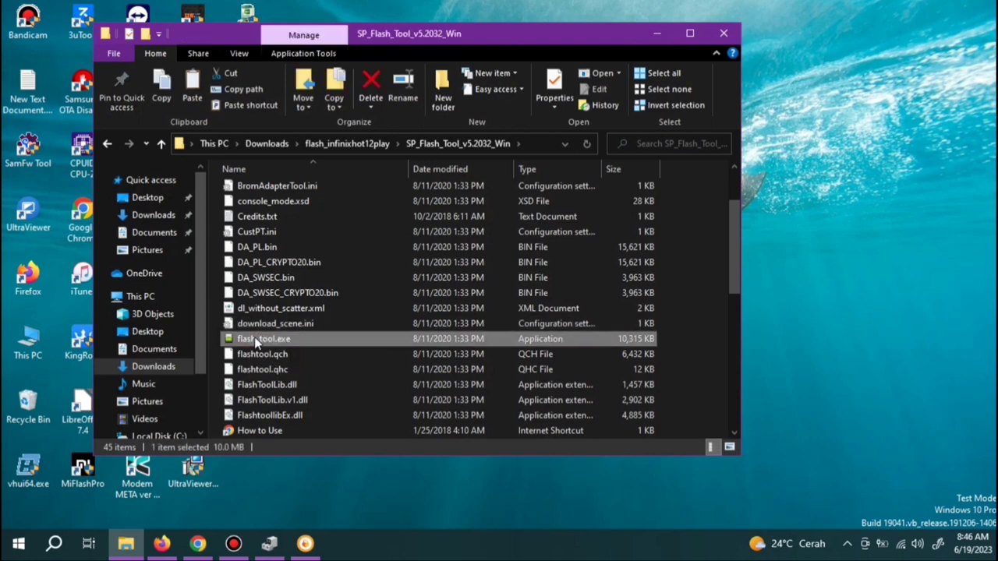
pyautogui.doubleClick(256, 341)
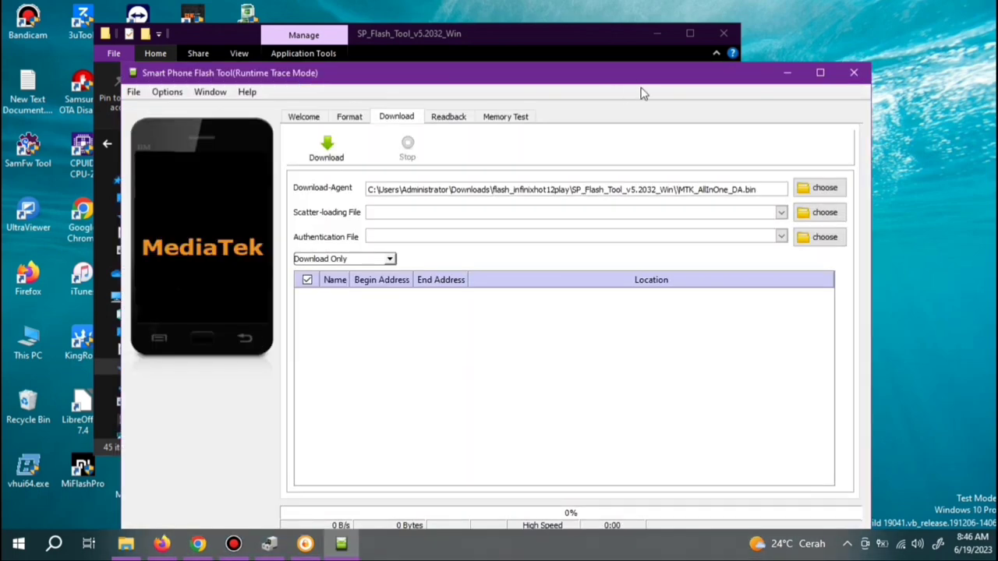
pyautogui.moveTo(635, 78); pyautogui.dragTo(529, 36)
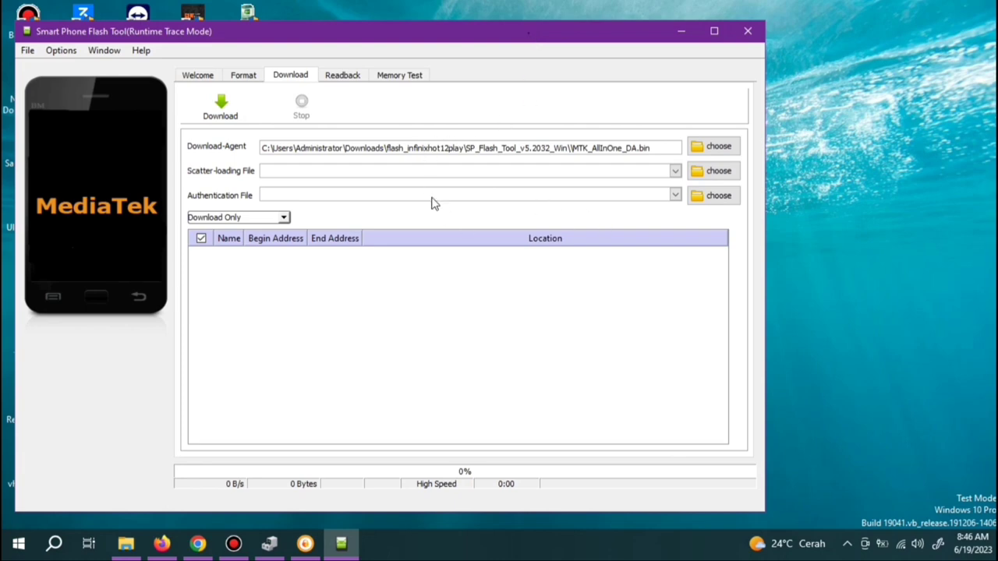
# - Try to browse for a scatter-loading file and dismiss the runtime error dialogs
pyautogui.click(704, 173)
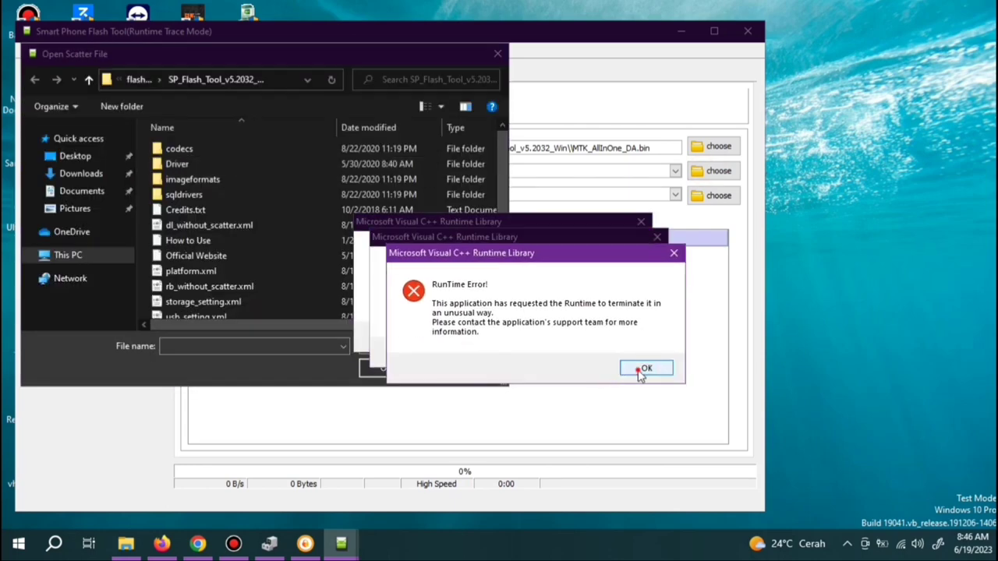
pyautogui.click(643, 369)
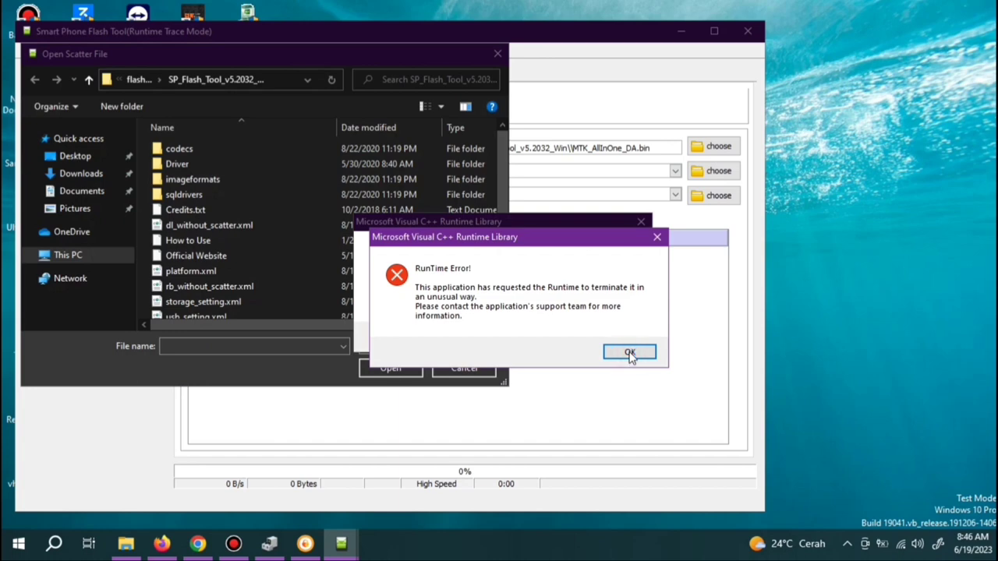
pyautogui.click(628, 353)
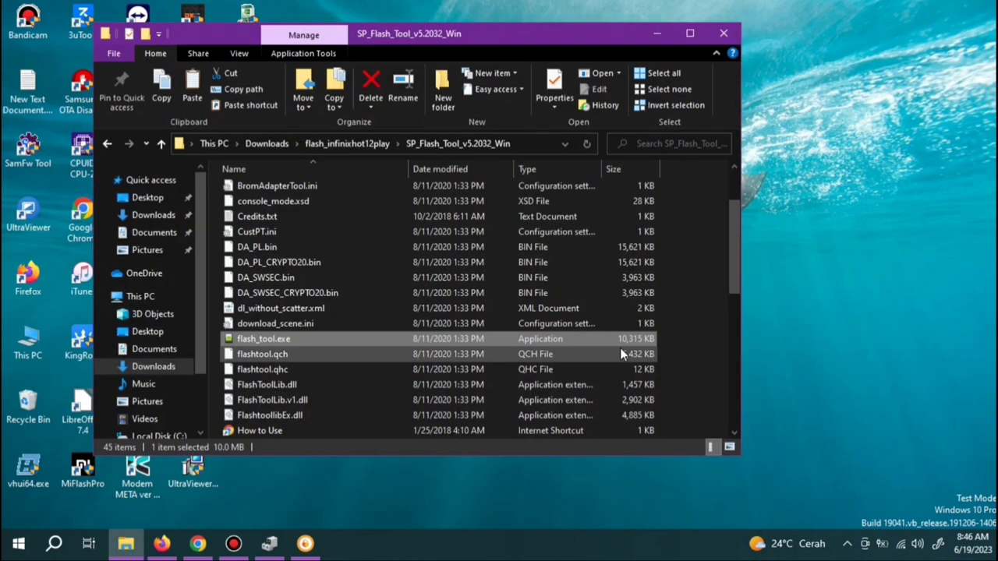
# - Relaunch flash_tool.exe and load MT6765_Android_scatter.txt from the Infinix Hot 12 Play package's Firmware folder as the scatter-loading file
pyautogui.doubleClick(270, 338)
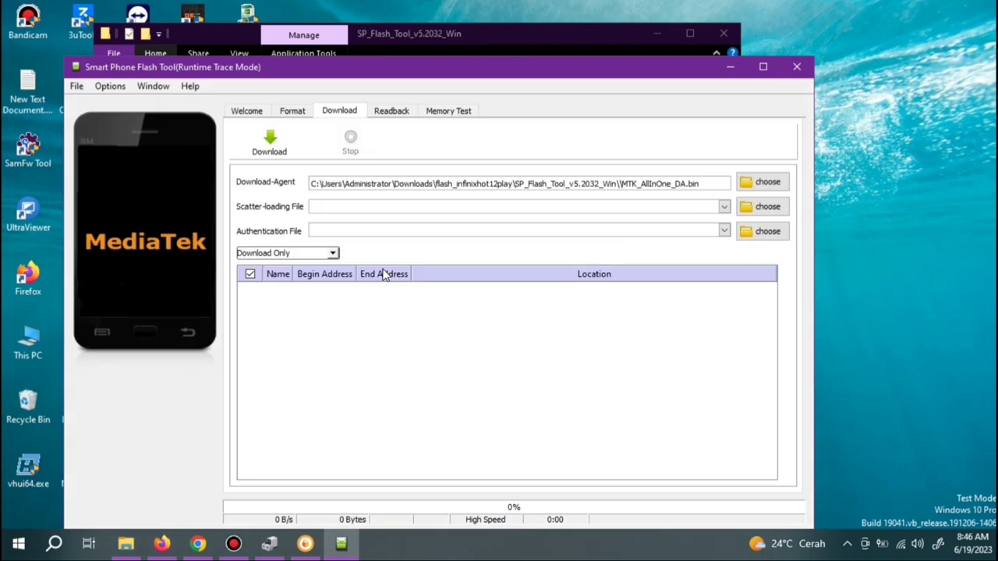
pyautogui.moveTo(502, 75); pyautogui.dragTo(448, 54)
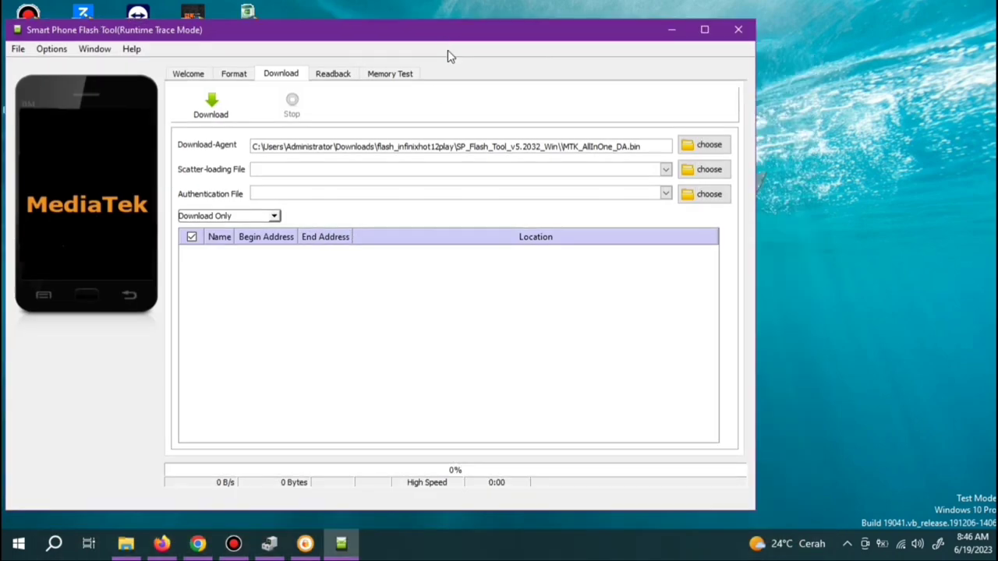
pyautogui.click(709, 170)
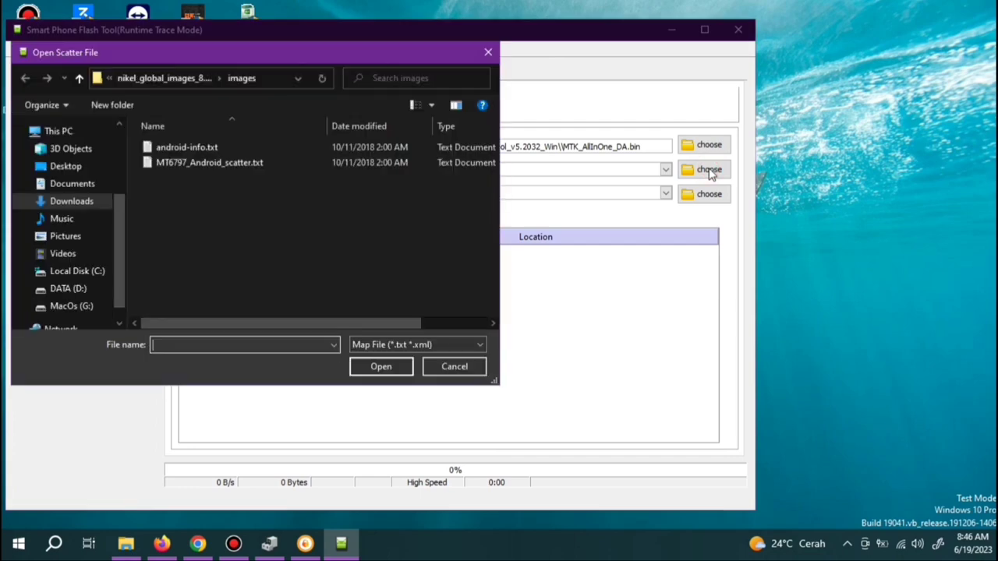
pyautogui.click(78, 205)
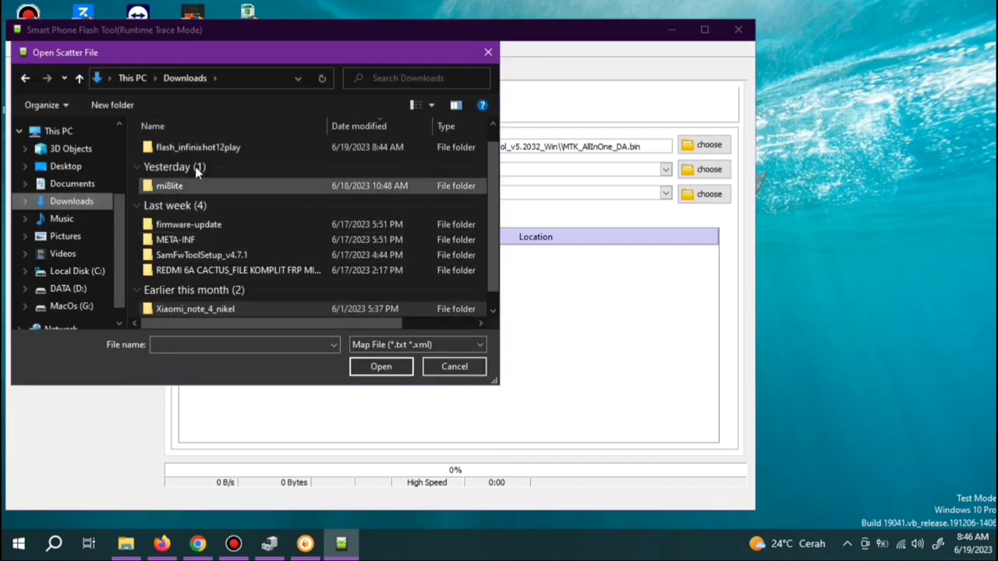
pyautogui.doubleClick(190, 148)
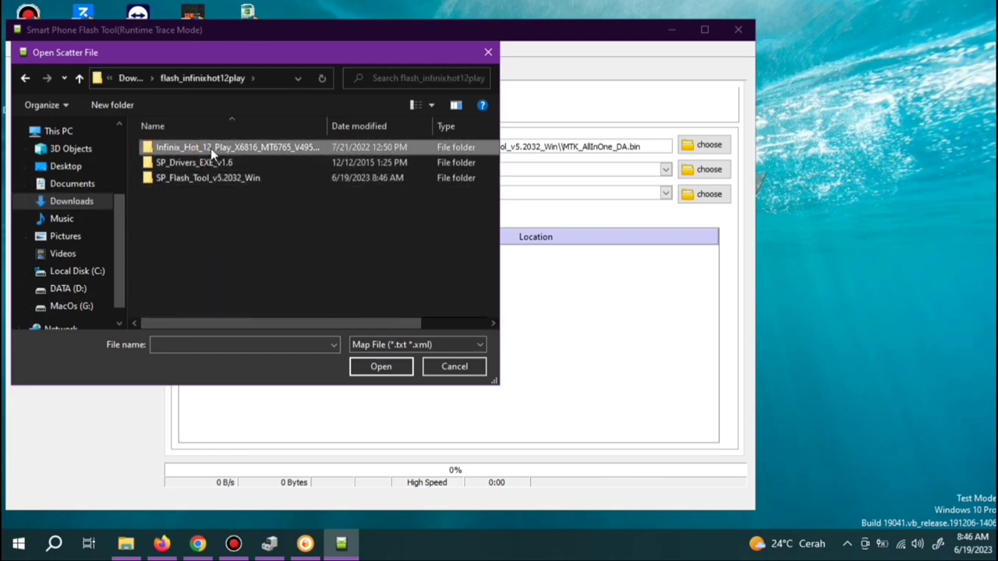
pyautogui.click(208, 149)
pyautogui.click(207, 149)
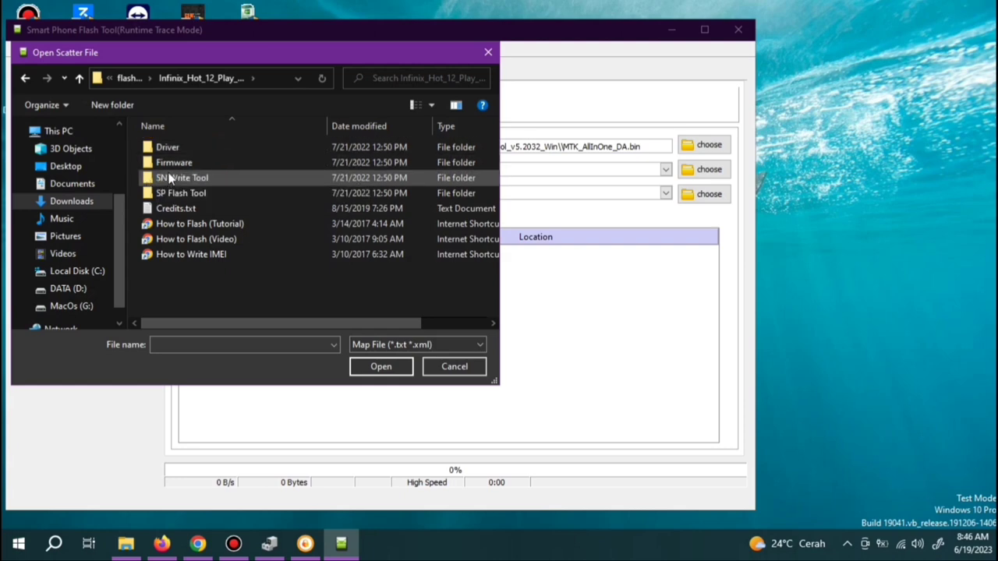
pyautogui.doubleClick(173, 165)
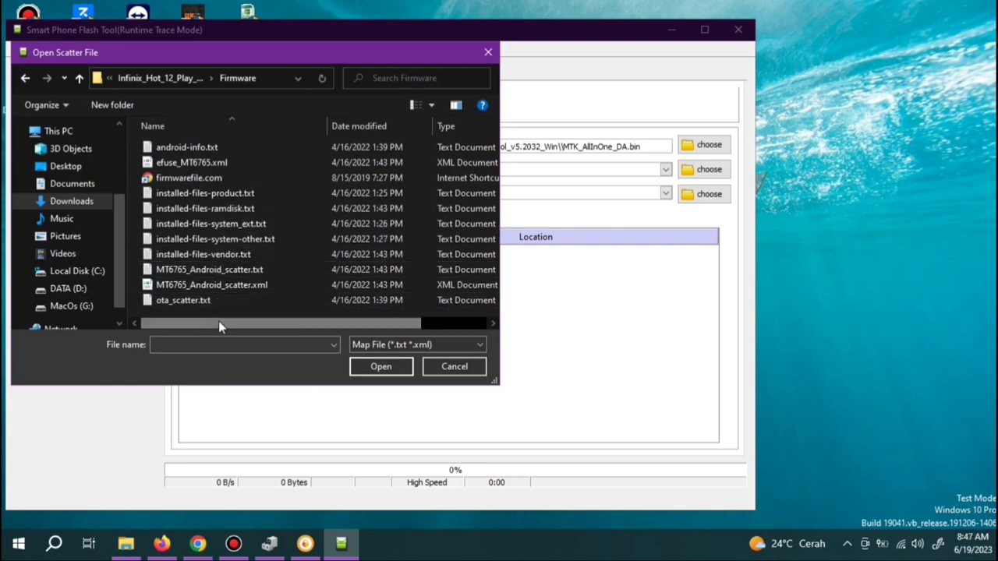
pyautogui.click(240, 272)
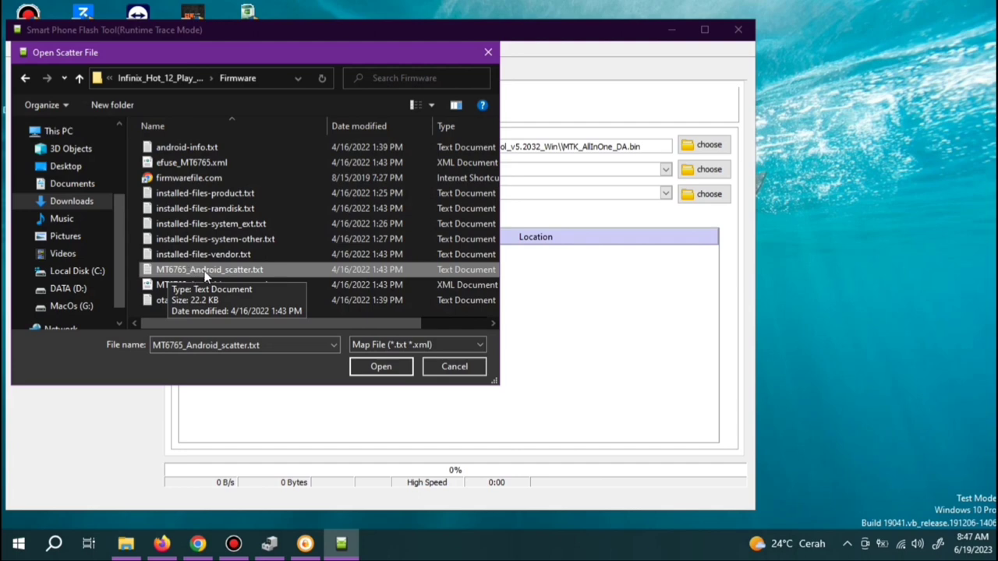
pyautogui.click(381, 366)
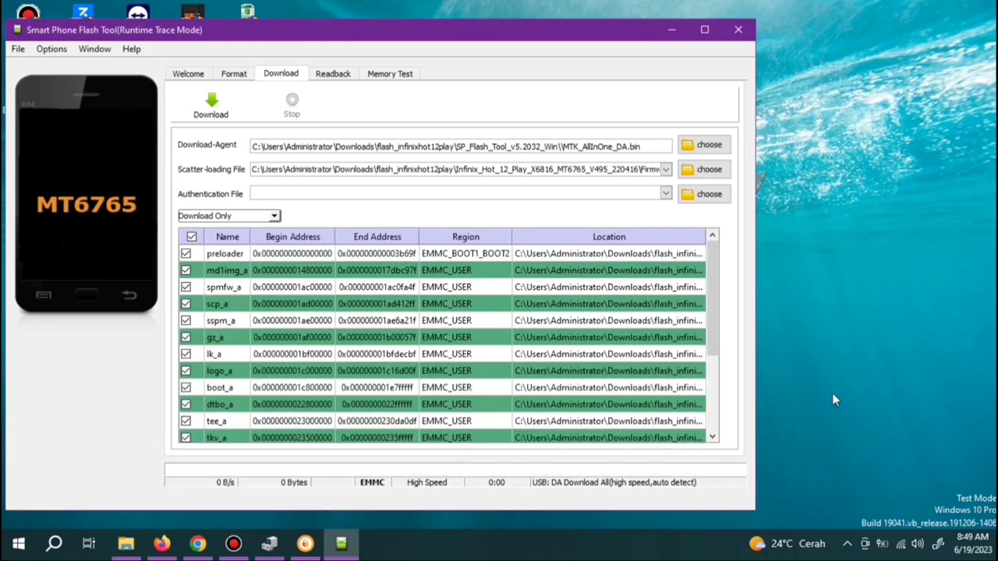
# - Switch to the File Explorer window showing the SP_Flash_Tool_v5.2032_Win folder
pyautogui.click(125, 544)
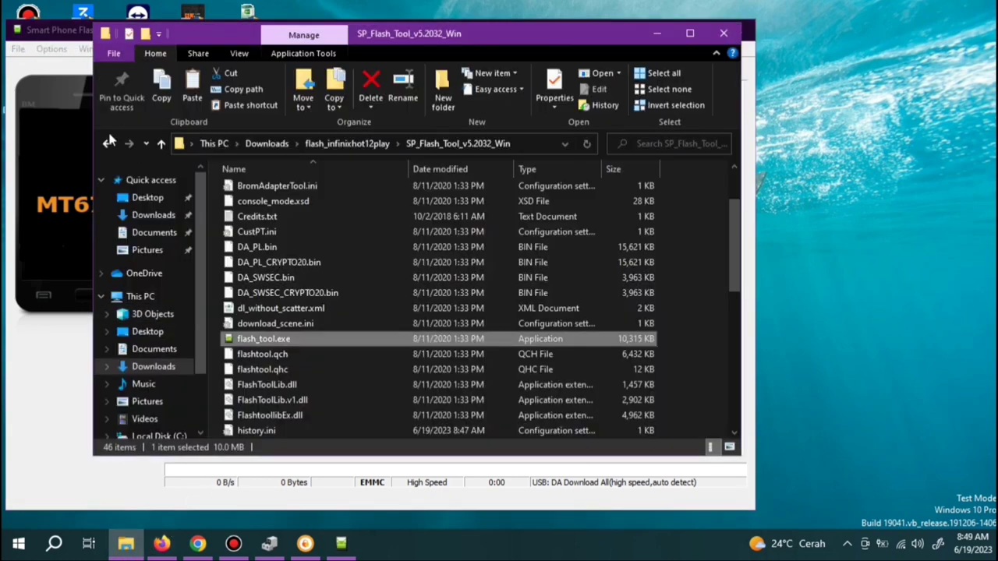
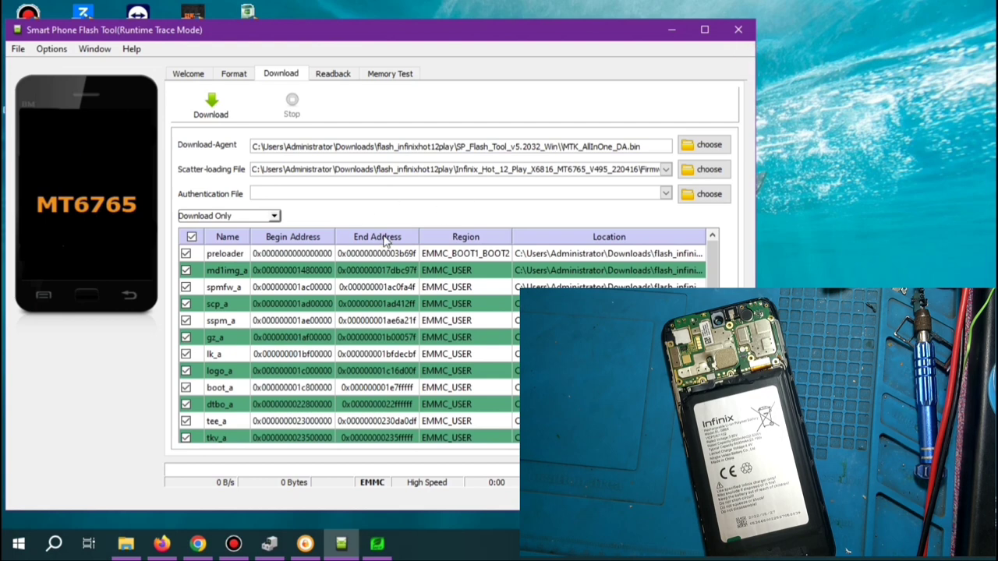
# - Set the flash tool's connection to UART on COM3 with a baud rate of 921600 and close the options
pyautogui.click(52, 48)
pyautogui.click(66, 67)
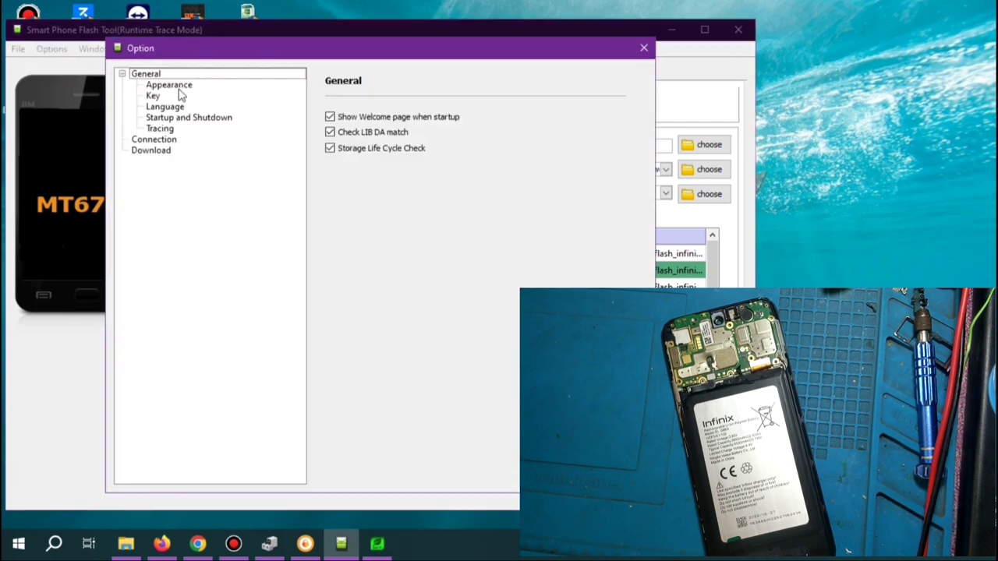
pyautogui.click(152, 142)
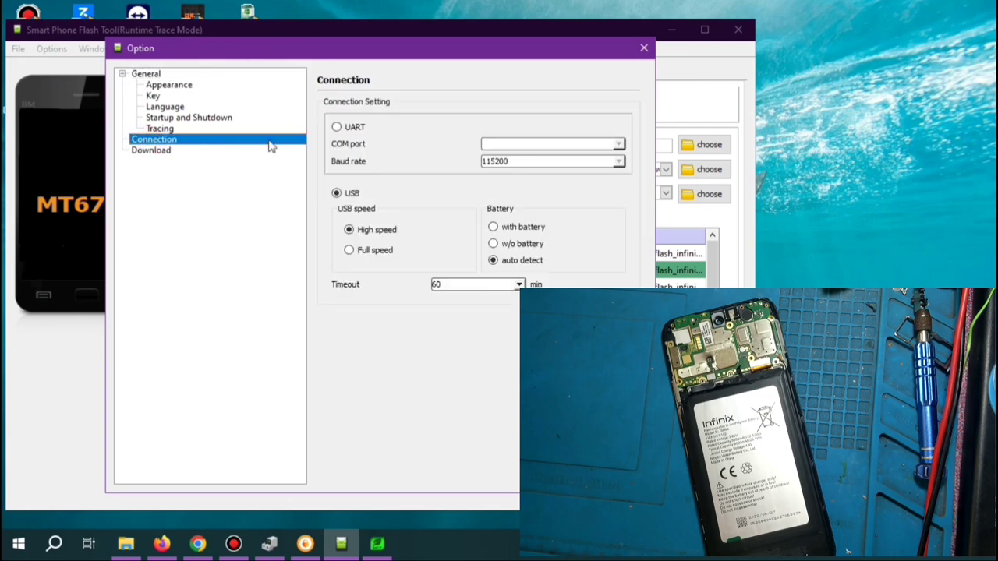
pyautogui.click(337, 129)
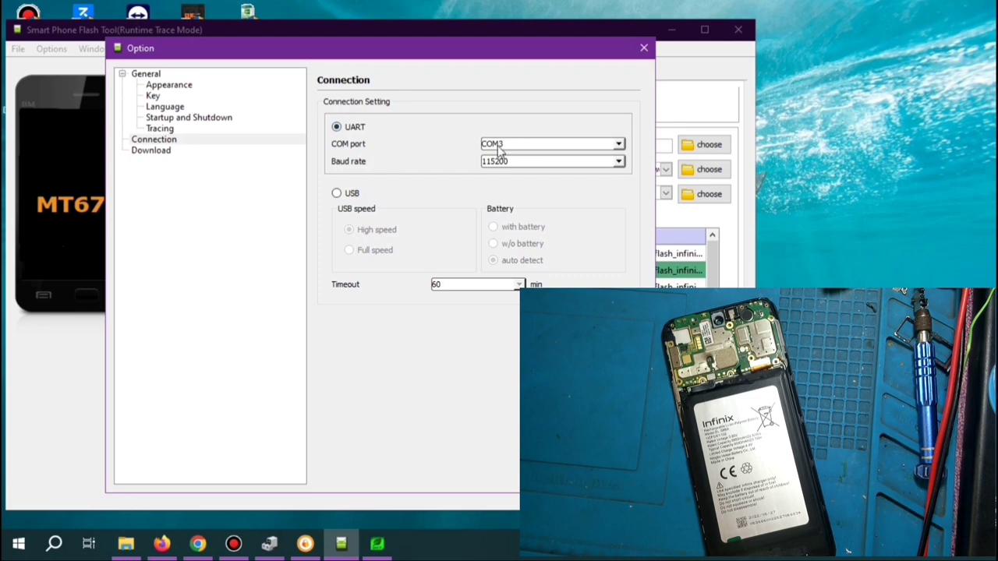
pyautogui.click(618, 162)
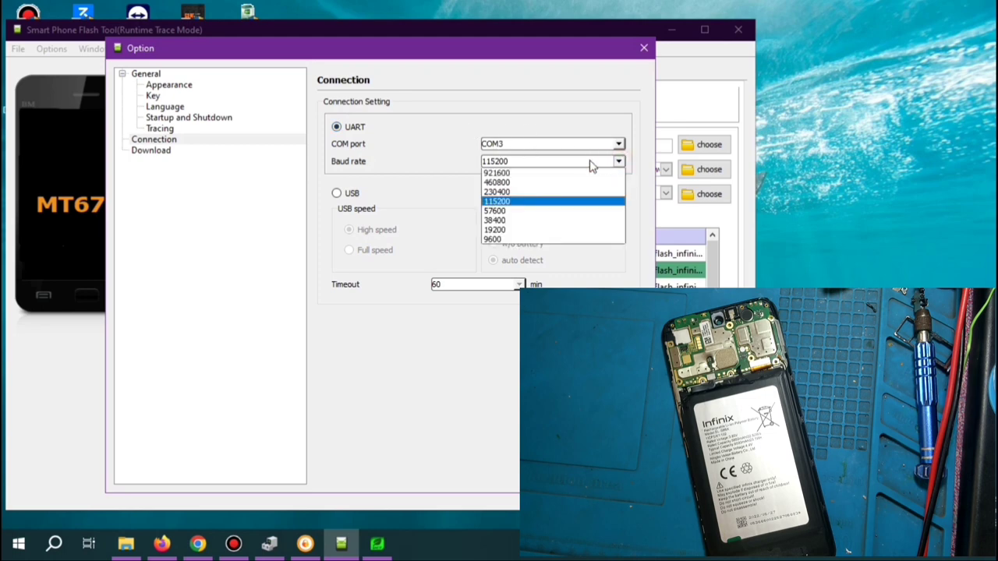
pyautogui.click(512, 173)
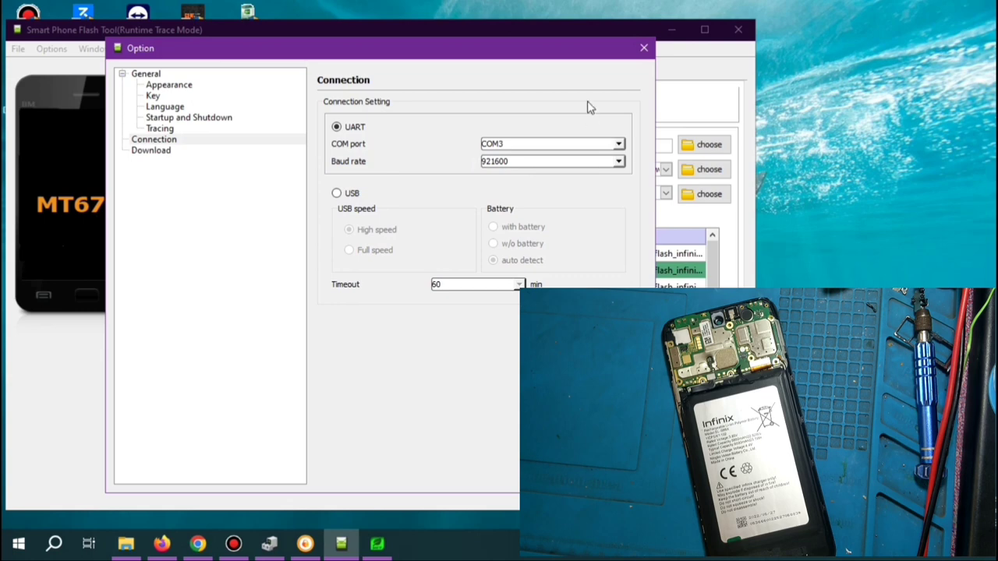
pyautogui.click(644, 50)
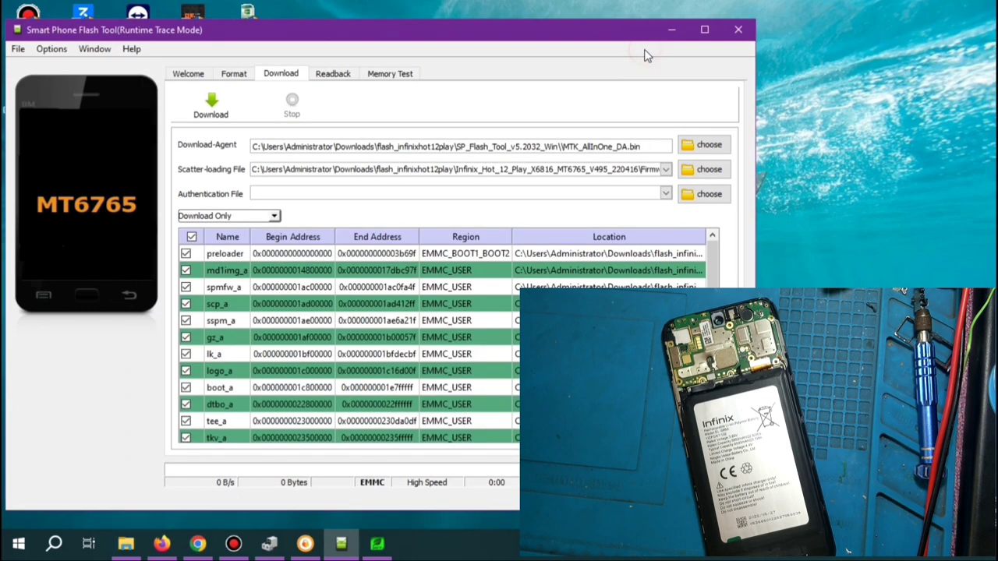
# - Try to flash all partitions in Download Only mode and dismiss the error dialog
pyautogui.click(216, 111)
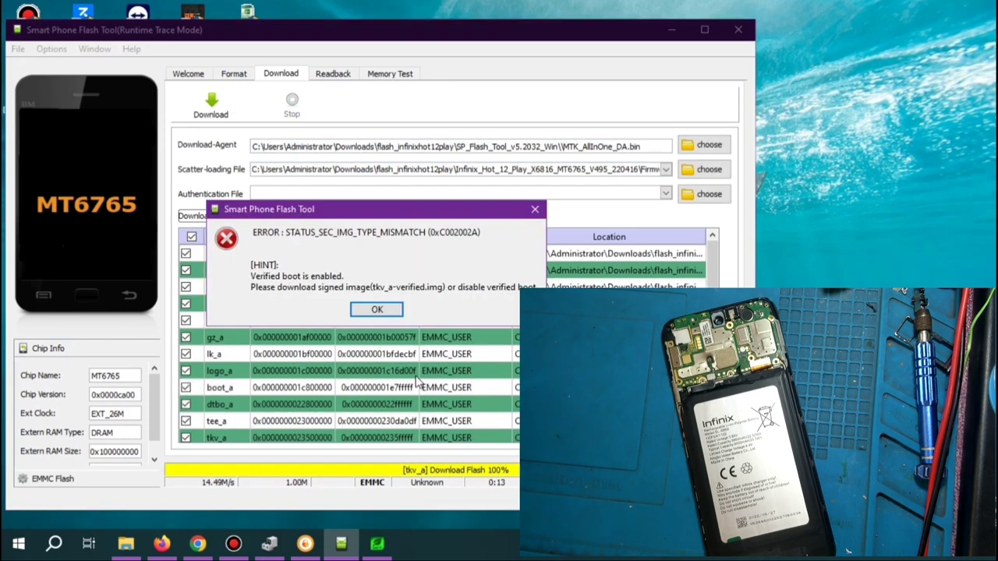
pyautogui.moveTo(348, 212); pyautogui.dragTo(439, 215)
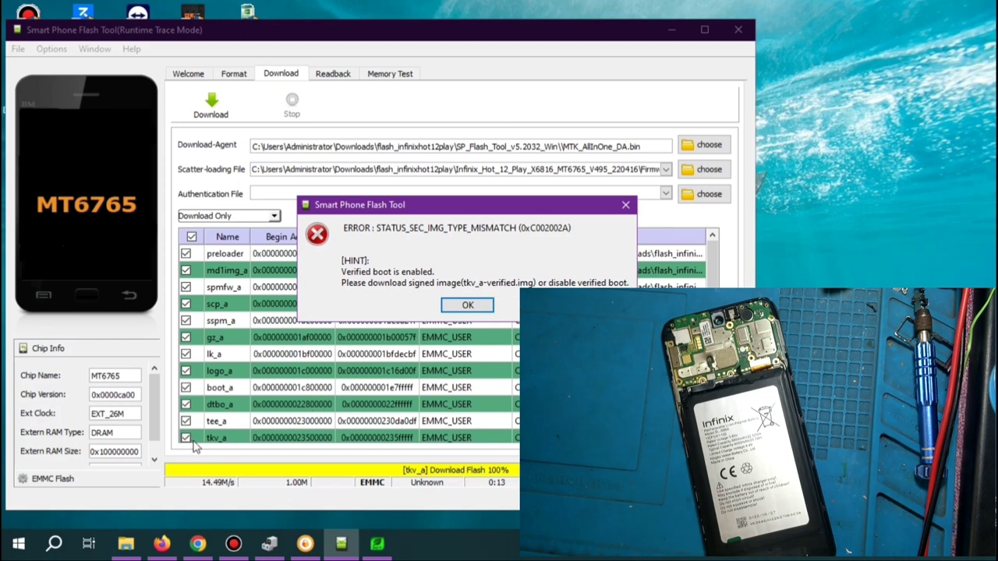
pyautogui.click(468, 305)
# - Exclude the tkv_a partition from the flash list and start the download again
pyautogui.scroll(-1, 282, 422)
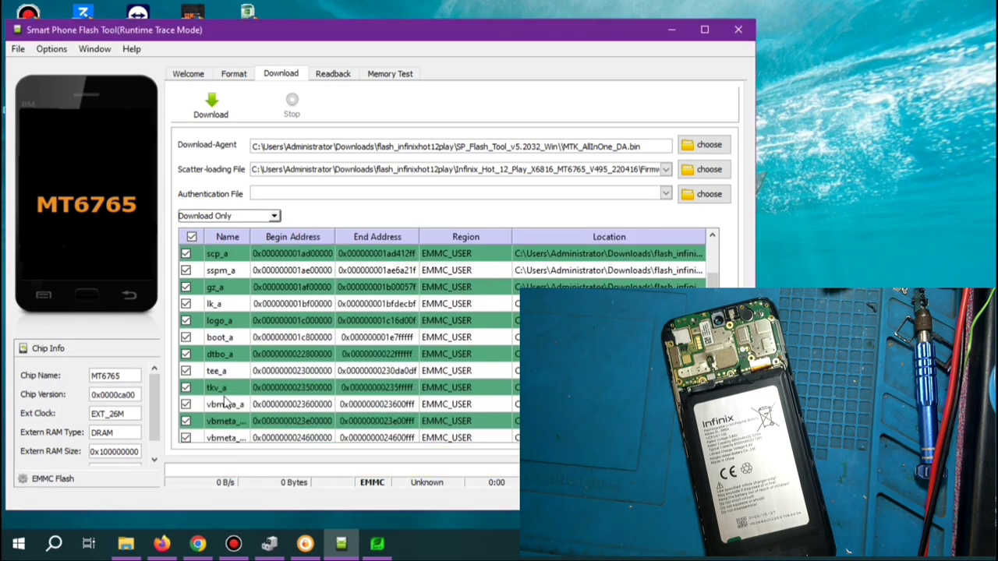
pyautogui.click(185, 388)
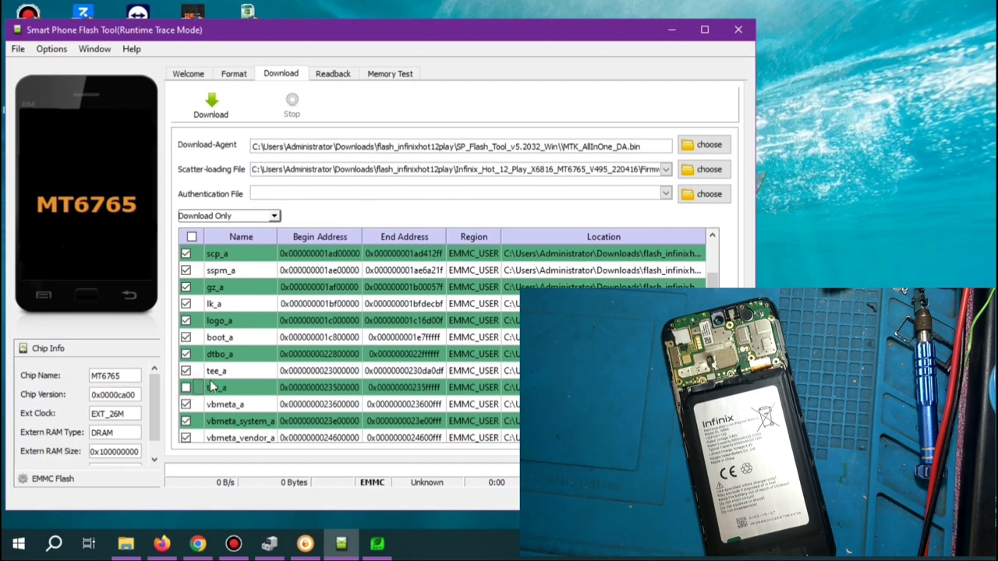
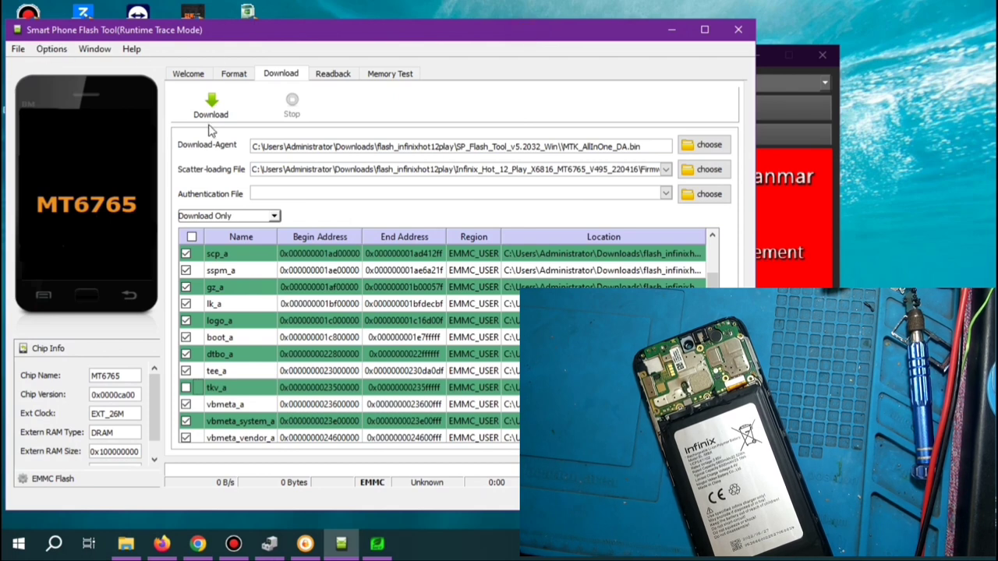
pyautogui.click(212, 109)
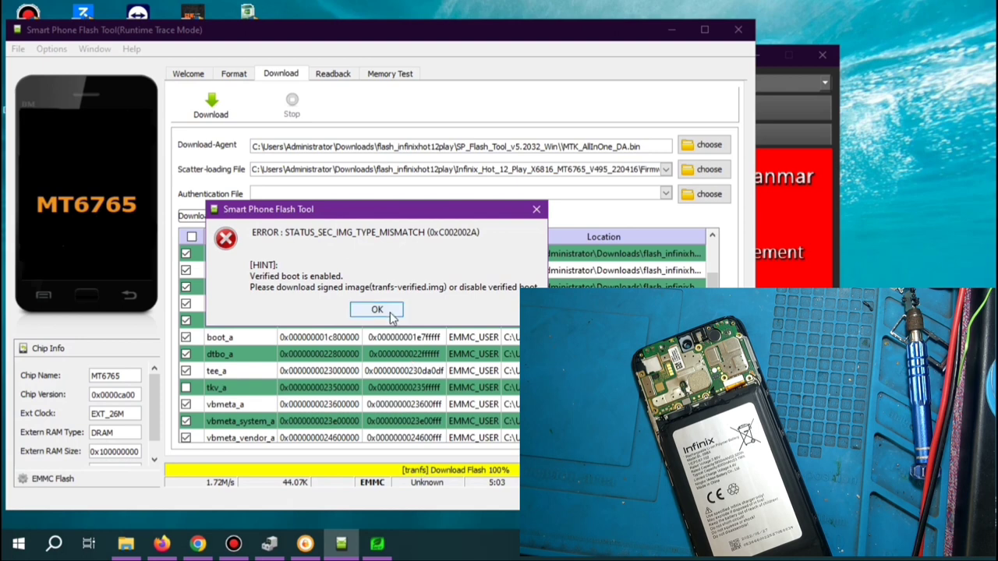
# - Dismiss the error dialog, exclude the tranfs partition from the flash list and review the partition selection
pyautogui.click(383, 311)
pyautogui.scroll(-1, 340, 386)
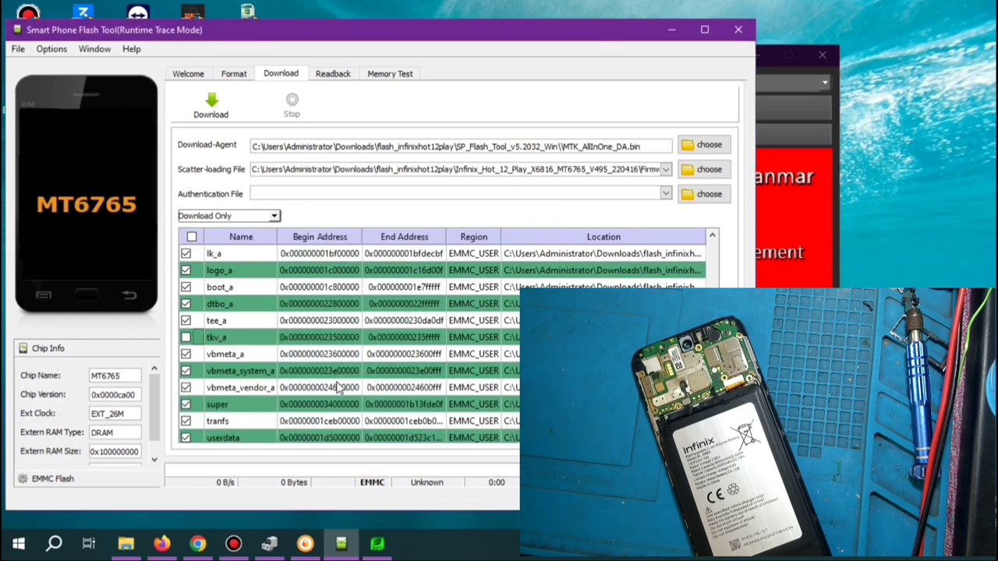
pyautogui.scroll(-1, 333, 384)
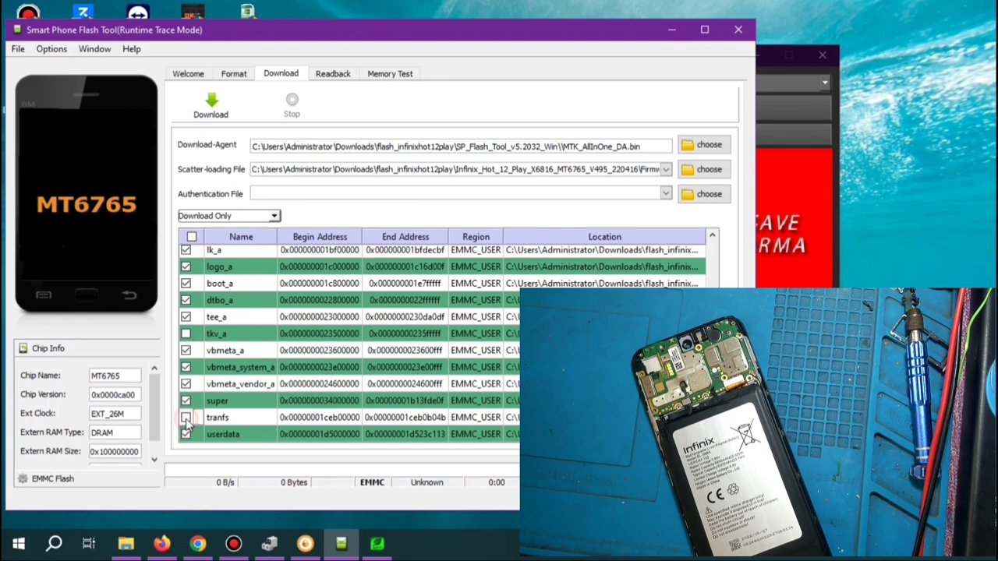
pyautogui.scroll(2, 189, 417)
pyautogui.scroll(-2, 195, 374)
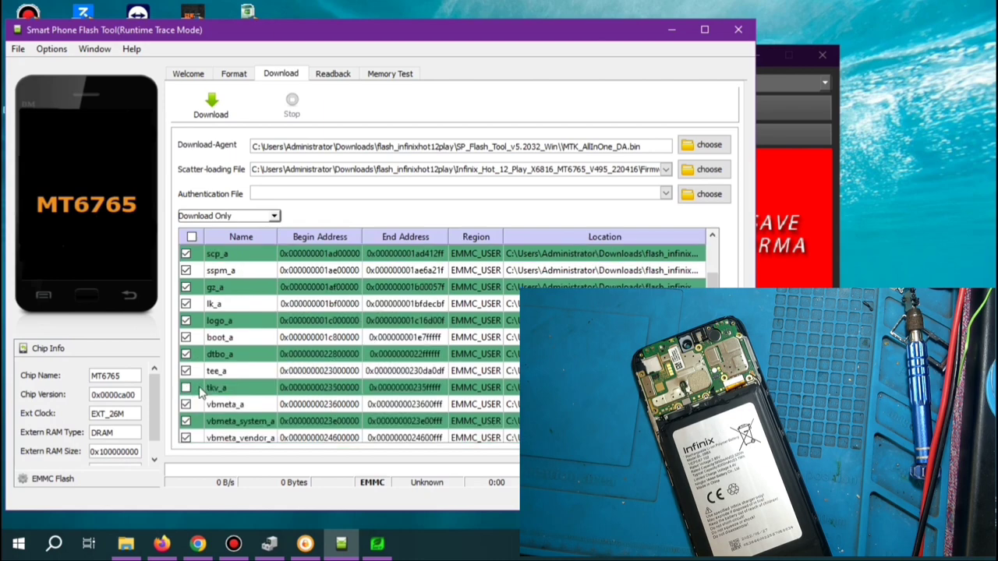